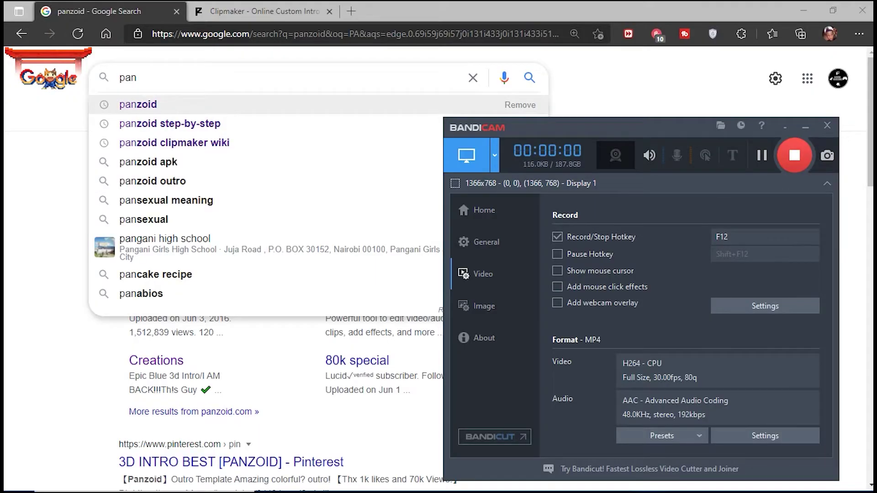
Search Google for panzoid, open the Panzoid site and go to its full creations gallery.
left_click(138, 105)
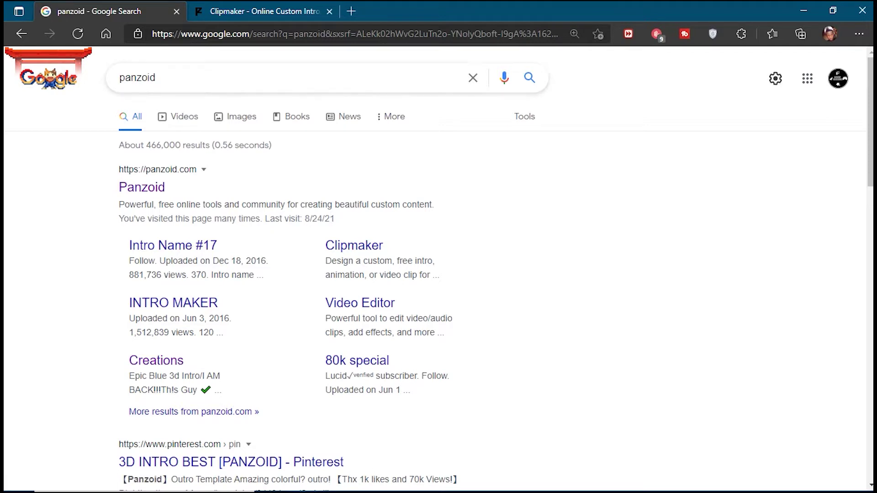
left_click(142, 188)
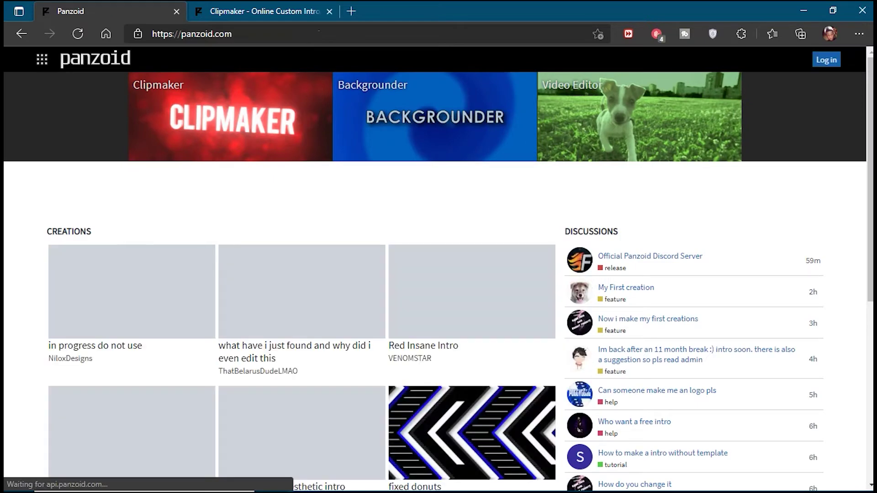
scroll(302, 346, "down", 7)
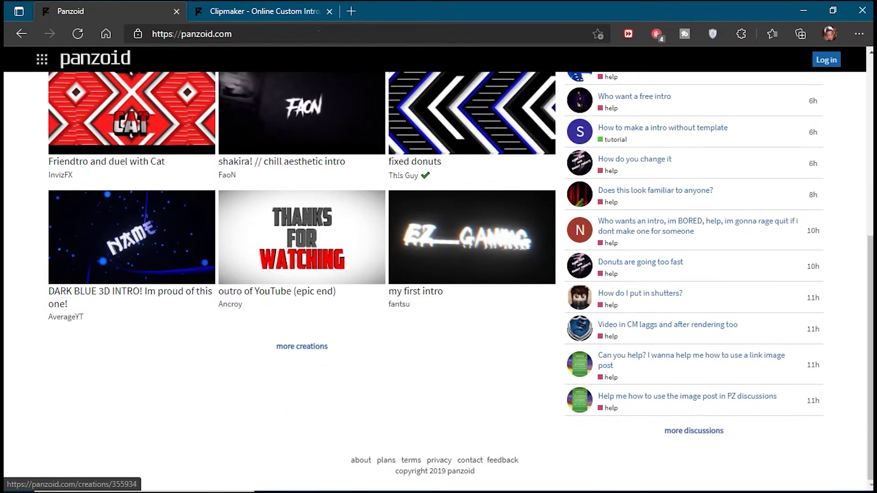
left_click(302, 347)
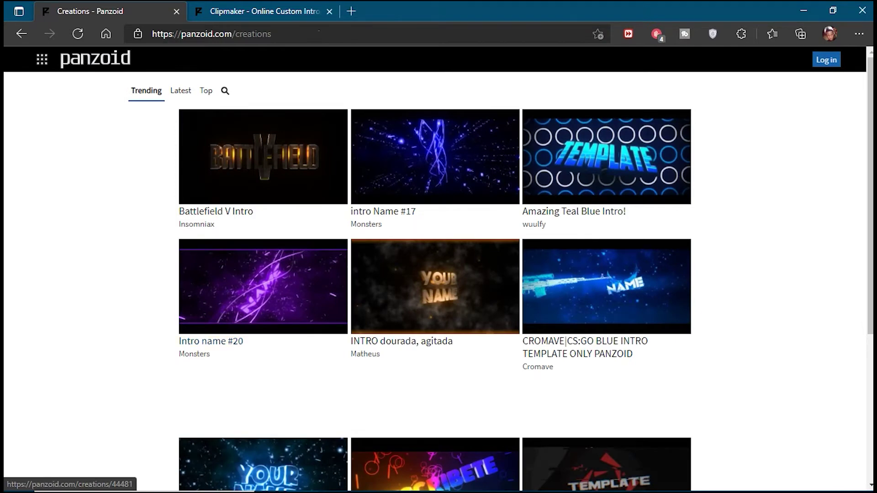
Browse the trending and top creations for a suitable intro template.
scroll(439, 281, "down", 3)
scroll(438, 281, "down", 2)
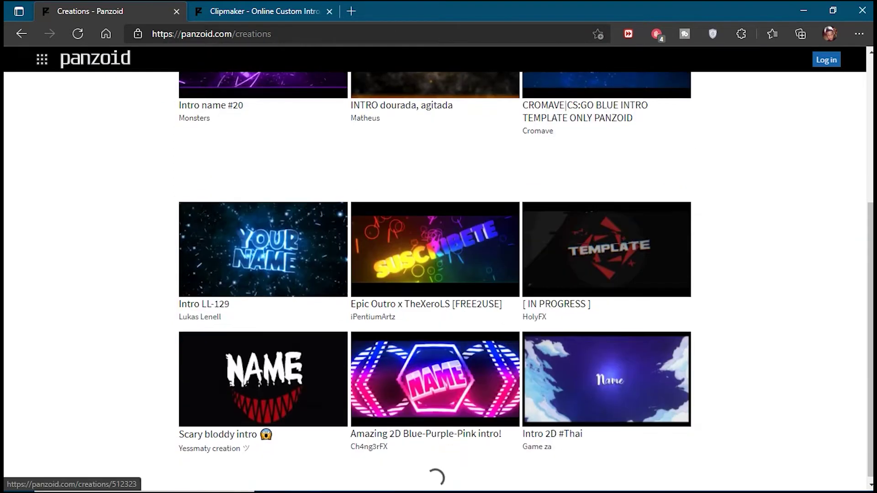
scroll(438, 282, "down", 6)
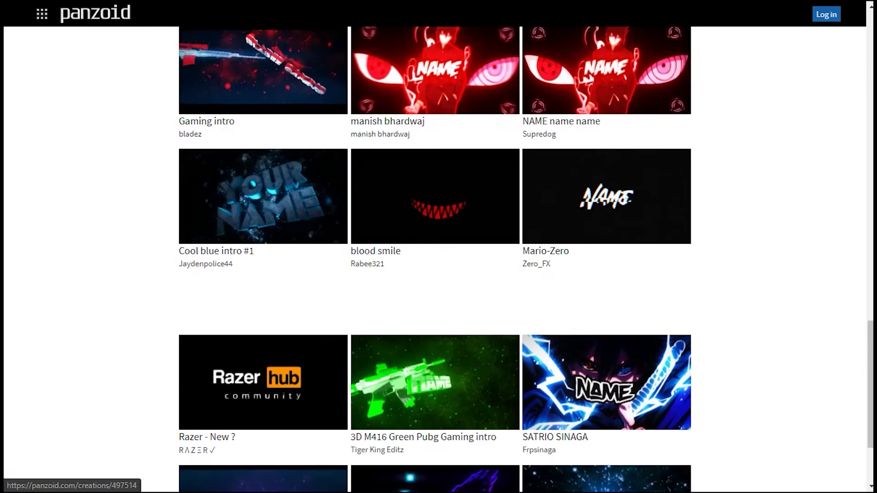
scroll(292, 320, "up", 20)
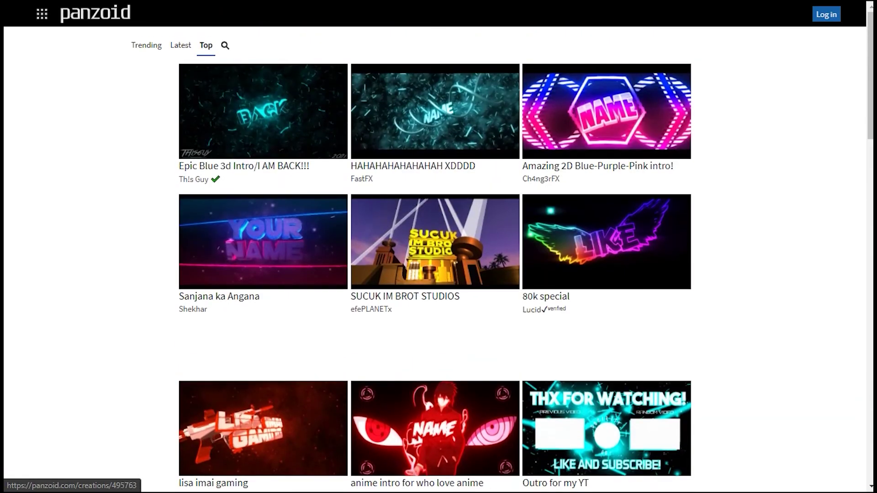
left_click(263, 111)
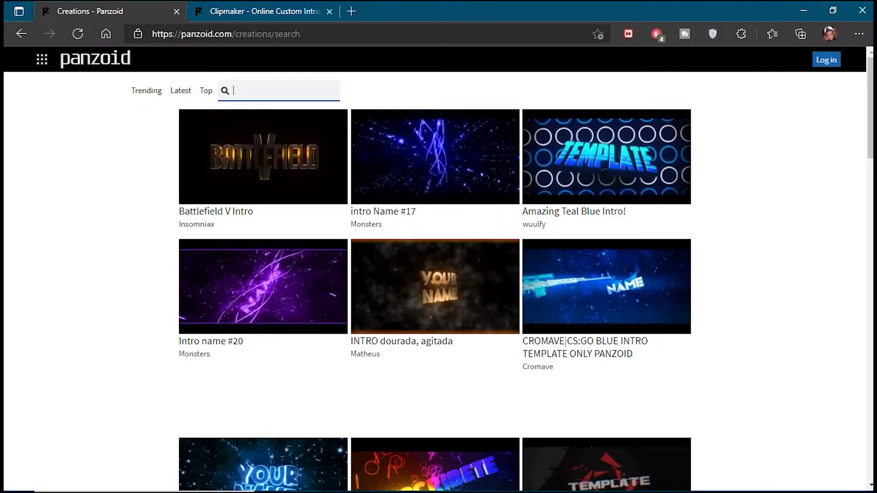
Switch to the blue TEMPLATE intro project in Clipmaker and preview its animation through the camera view.
key("ctrl+Tab")
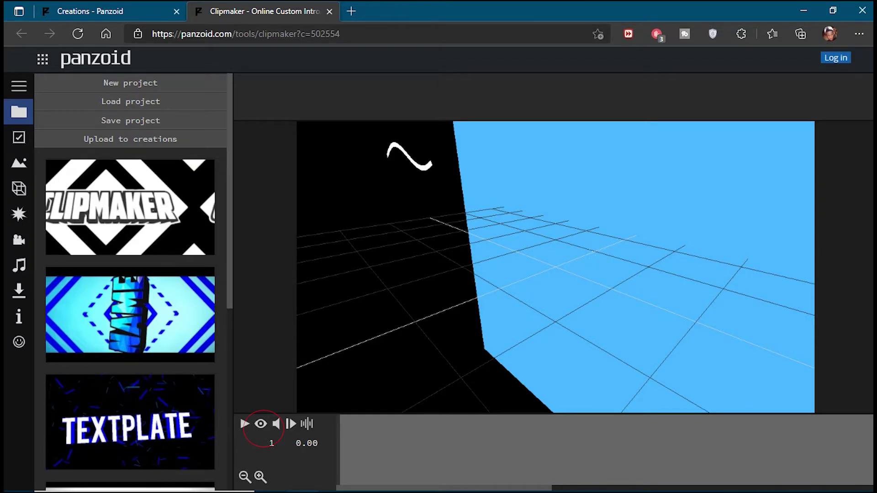
left_click(260, 424)
key("space")
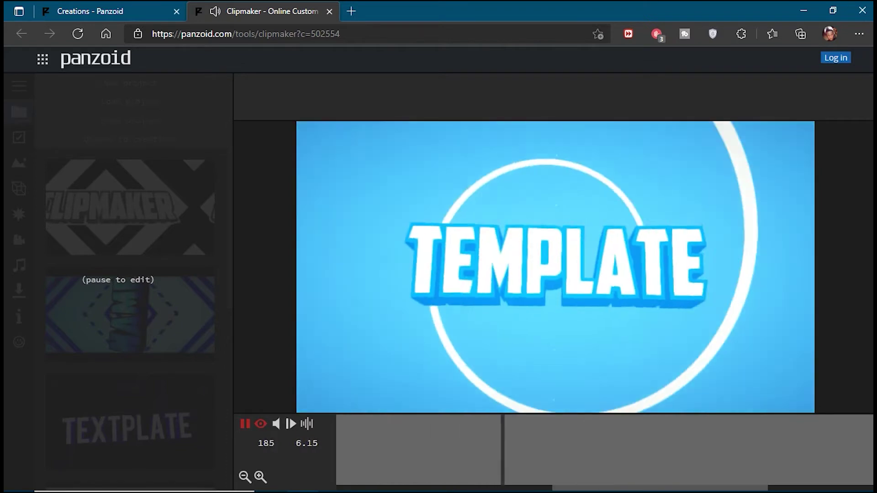
key("space")
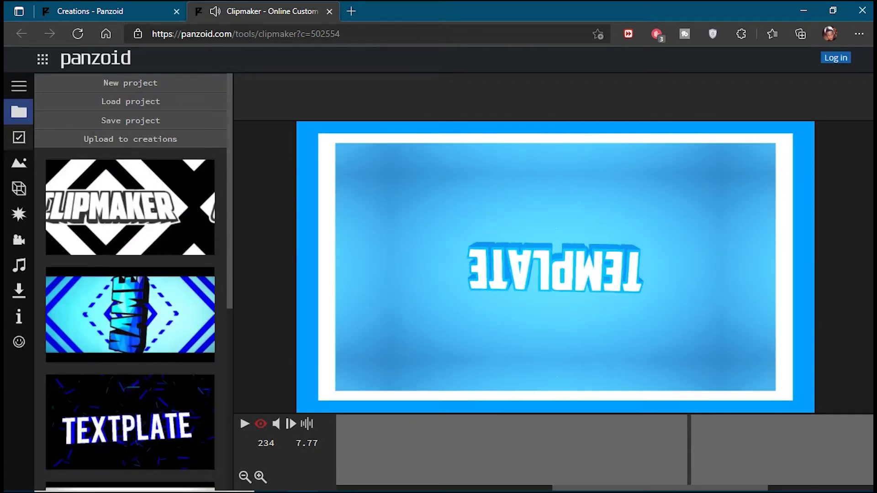
Set the video length to 10 seconds in the project's basic settings.
left_click(19, 137)
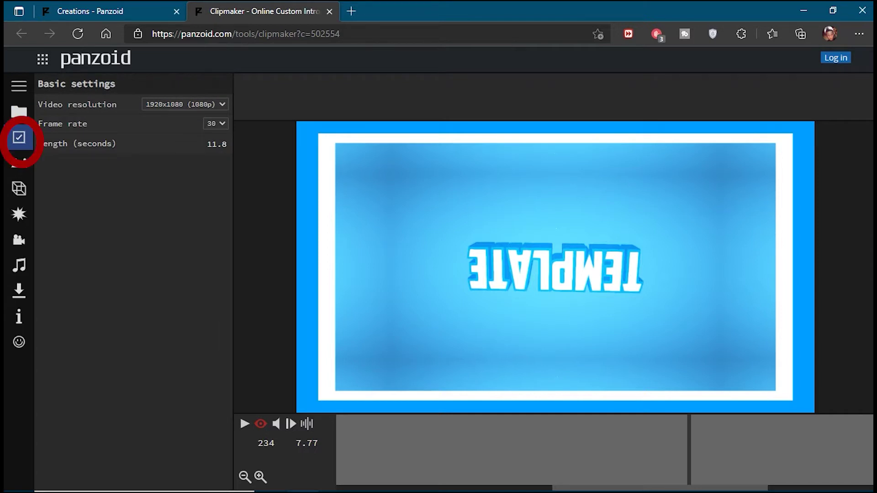
left_click(215, 123)
key("Escape")
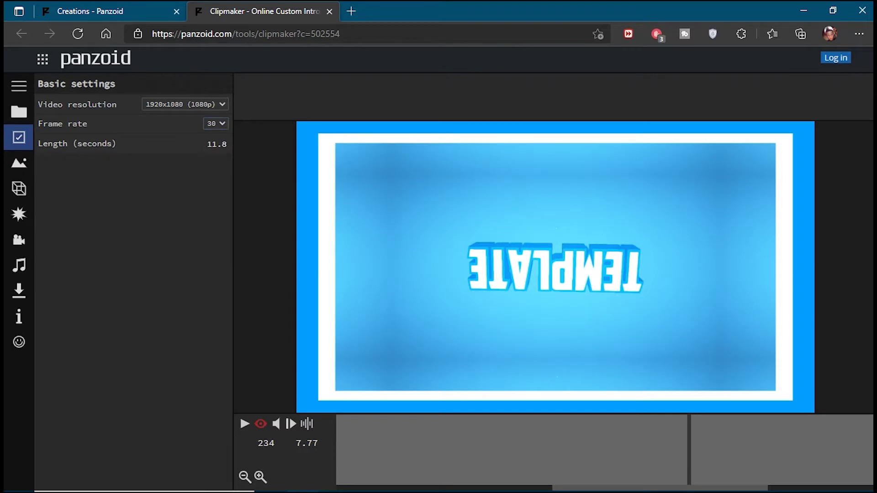
key("Tab")
type("10")
key("Return")
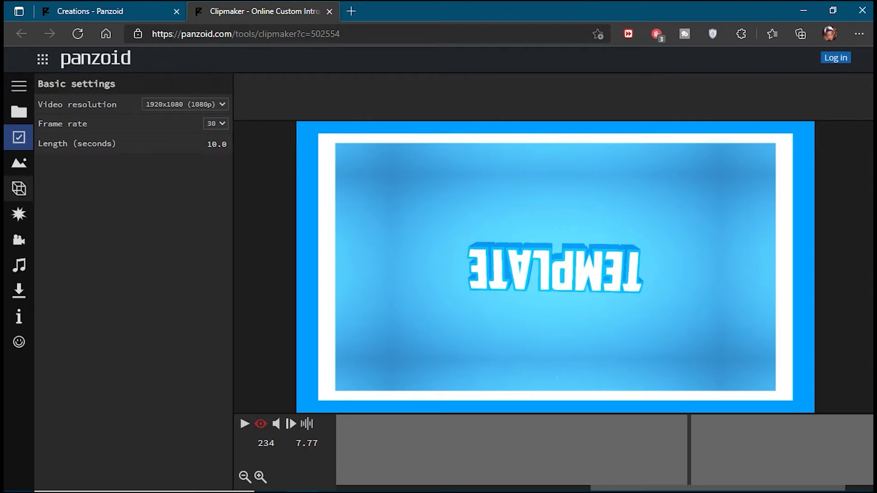
Replace the wording of the first TEMPLATE object in the Text group with the creator's first name in capitals.
left_click(18, 188)
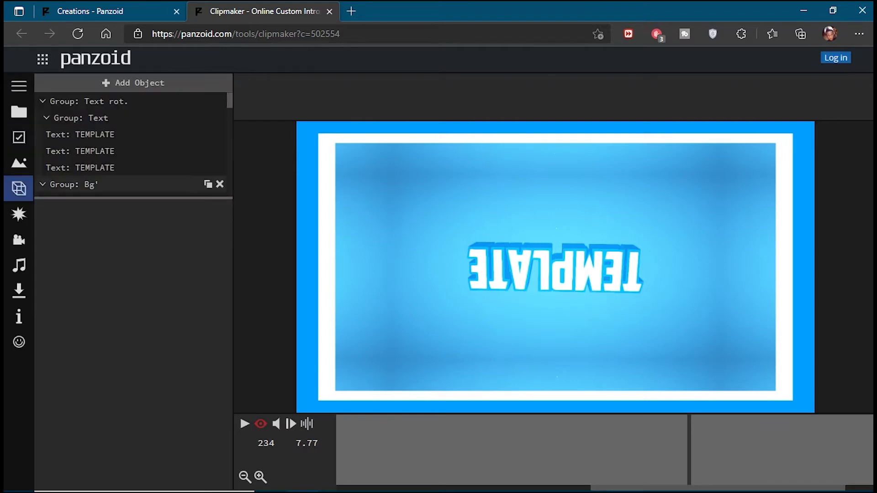
left_click(92, 134)
left_click_drag(78, 233, 20, 238)
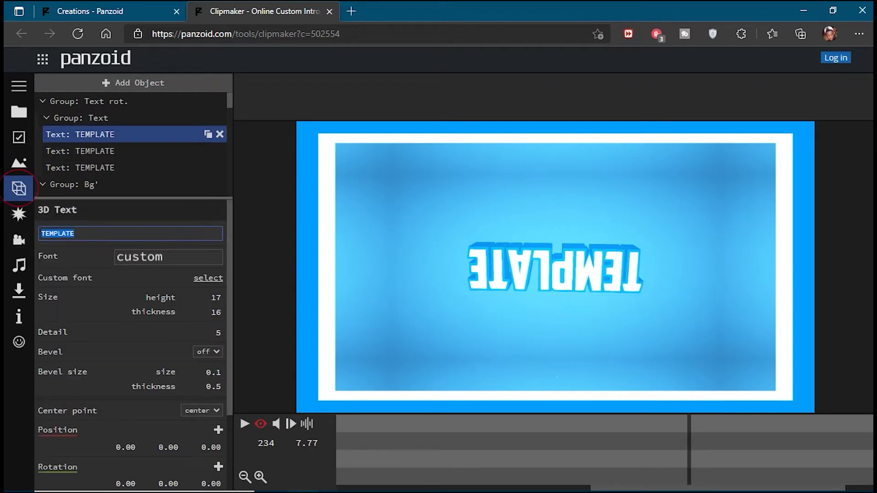
type("MOSES")
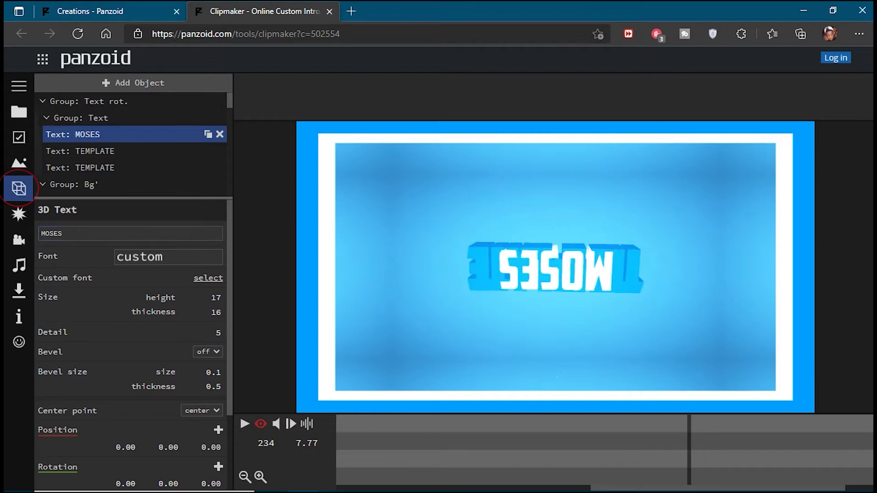
Change the second text object in the Text group to the same capitalized first name.
left_click(91, 151)
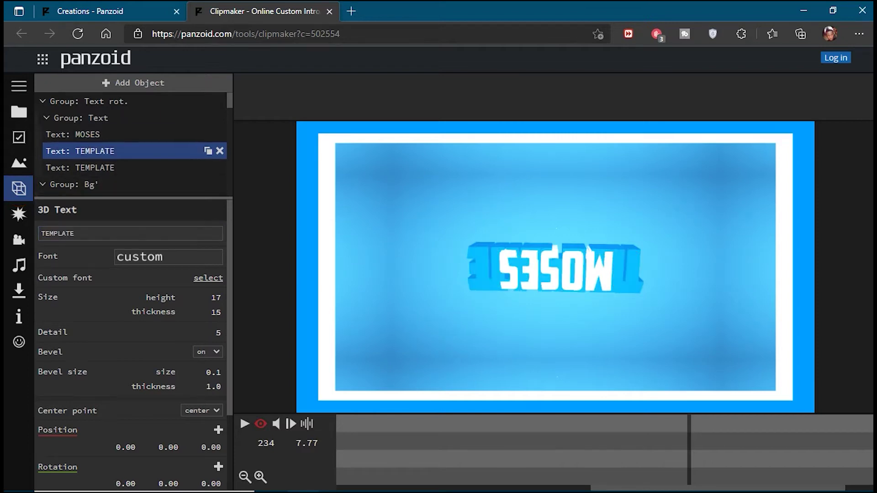
left_click(79, 233)
key("ctrl+a")
type("MOSES")
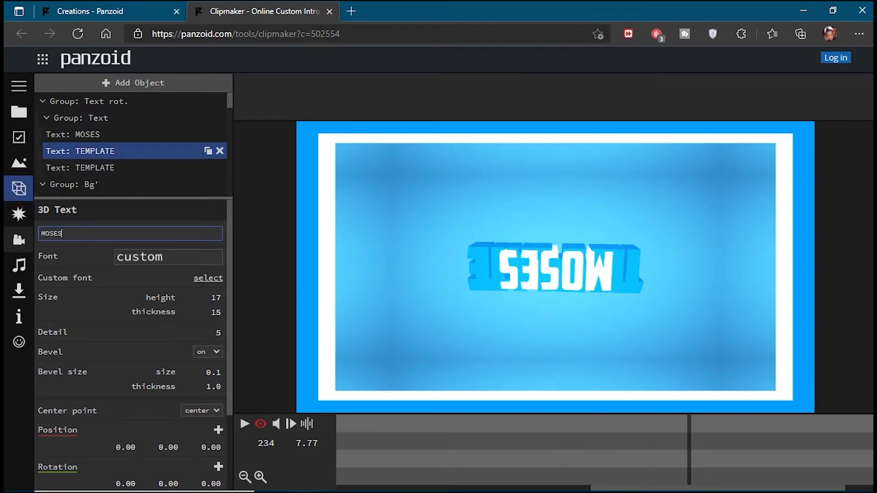
key("Return")
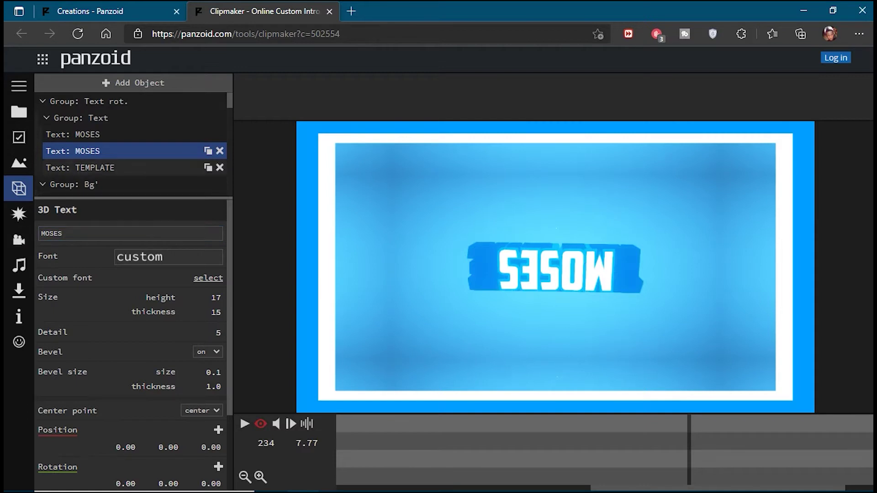
Change the third text object in the Text group to the same first name and play the preview.
left_click(80, 167)
left_click_drag(80, 233, 19, 239)
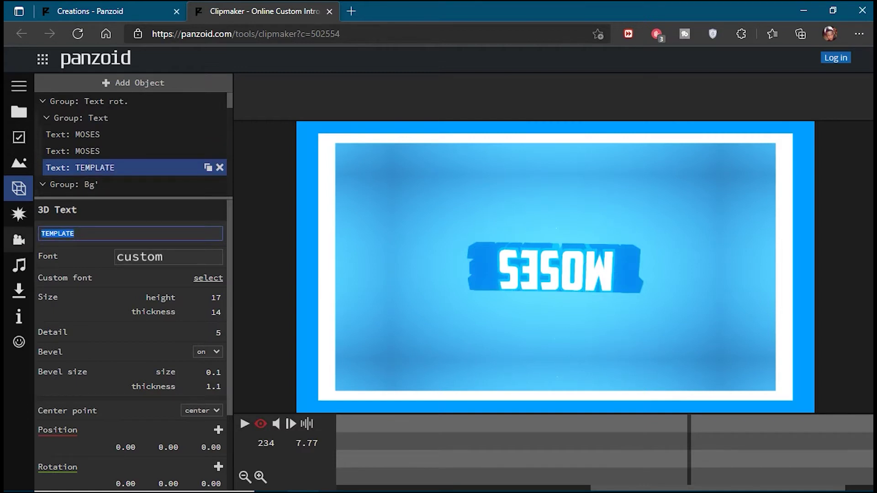
type("MOSES")
key("Return")
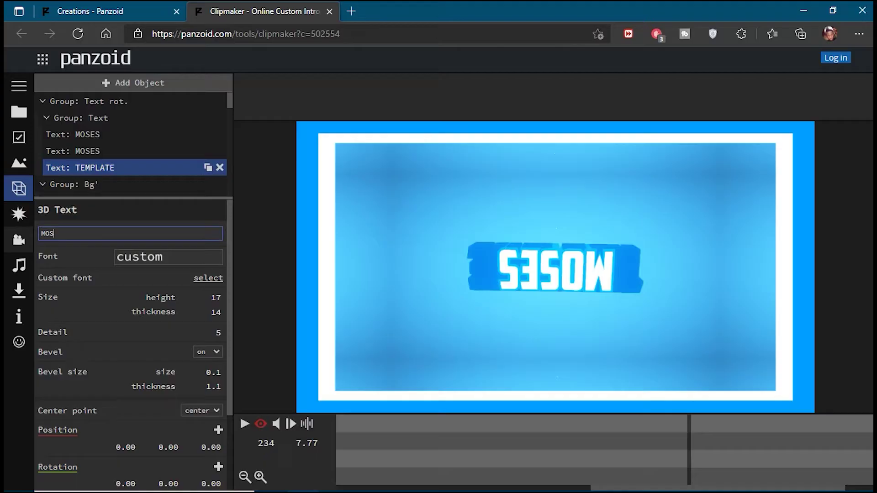
type("ES")
key("Return")
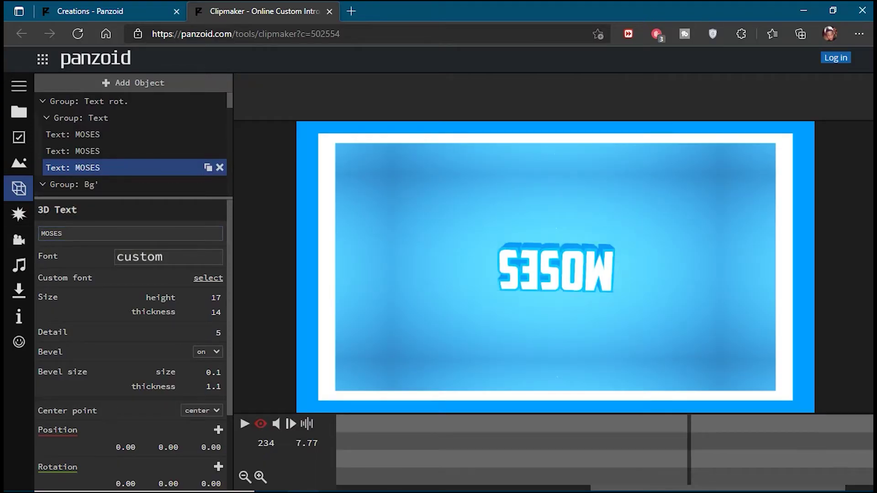
key("space")
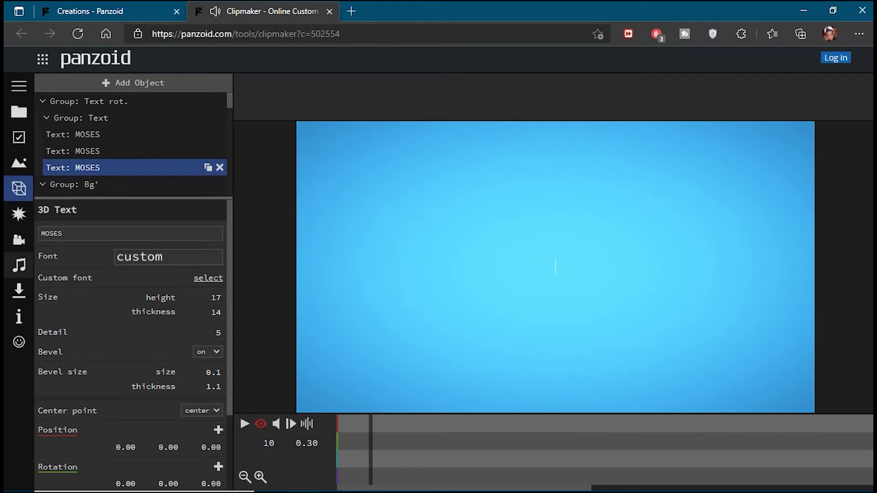
Add volume and pan keyframes to the audio track at 0.30 seconds, leaving its audio file unreplaced.
left_click(19, 265)
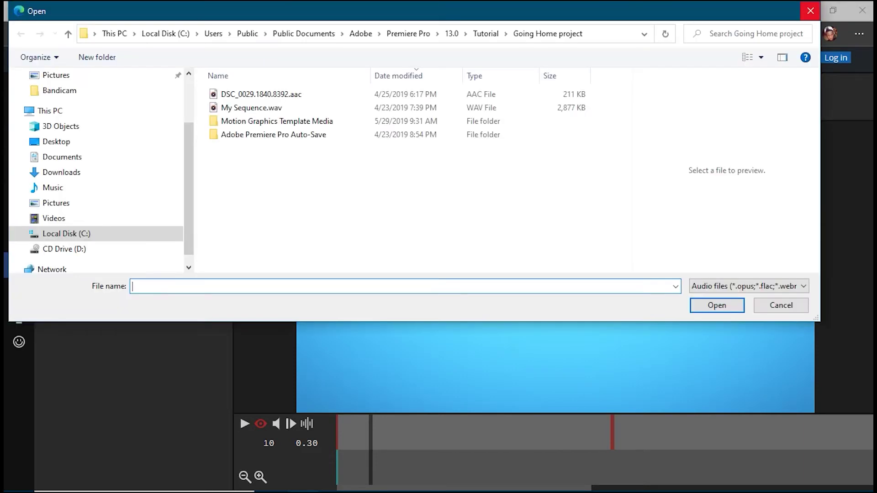
left_click(811, 11)
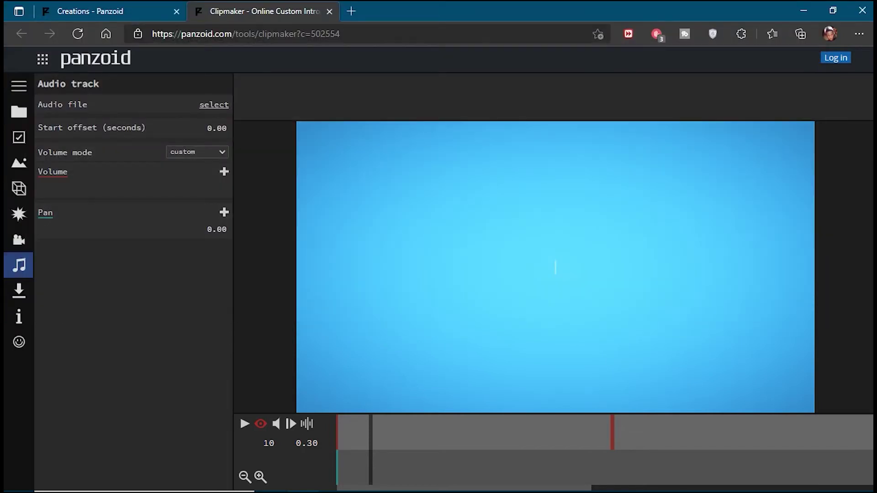
left_click(208, 128)
left_click(197, 152)
left_click(197, 176)
left_click(224, 171)
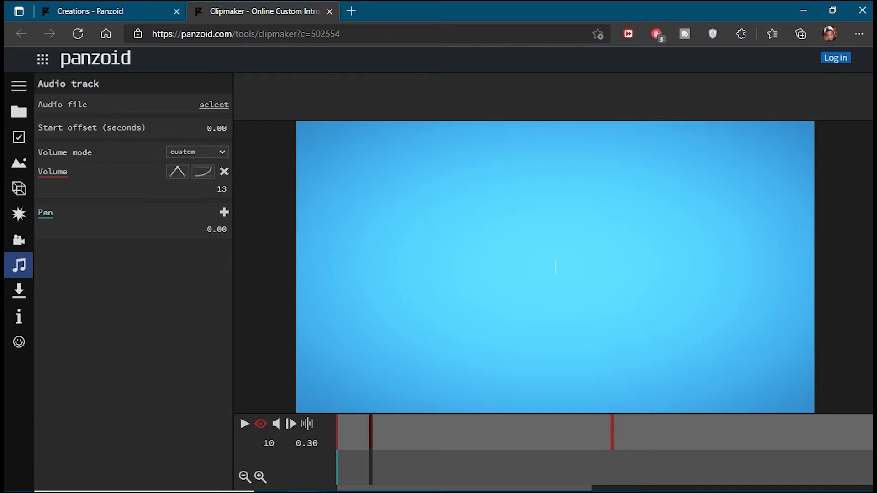
left_click(223, 212)
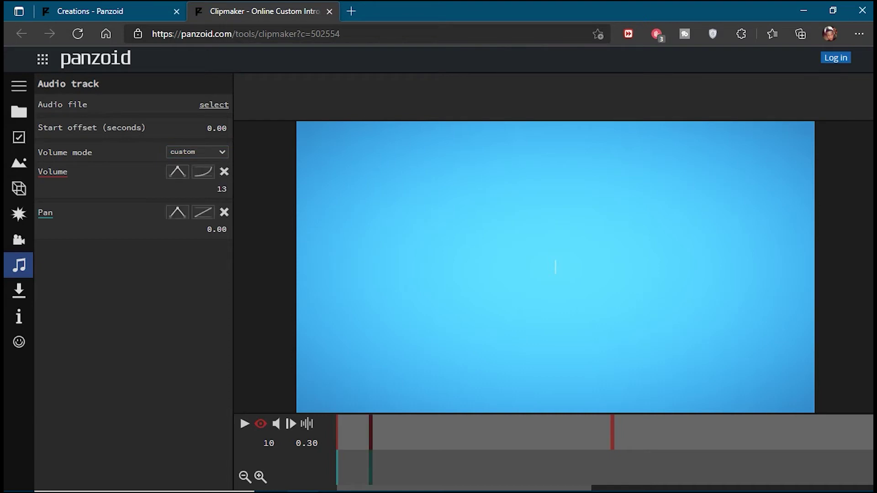
Configure the video download with good quality mode and the .mkv (vp8/opus) format.
left_click(19, 291)
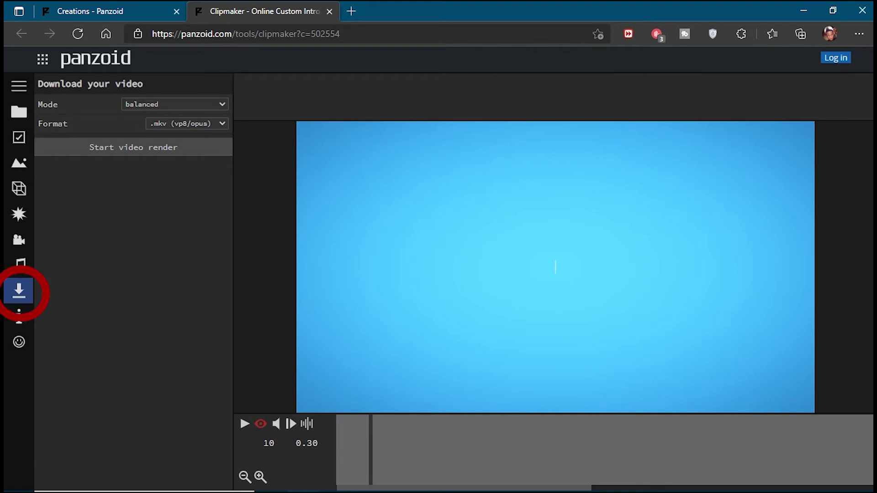
left_click(174, 104)
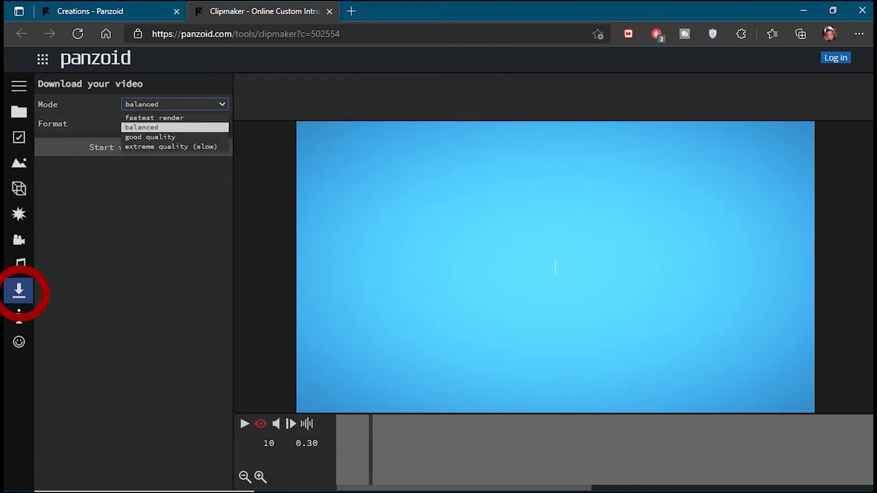
left_click(175, 104)
left_click(174, 105)
left_click(175, 136)
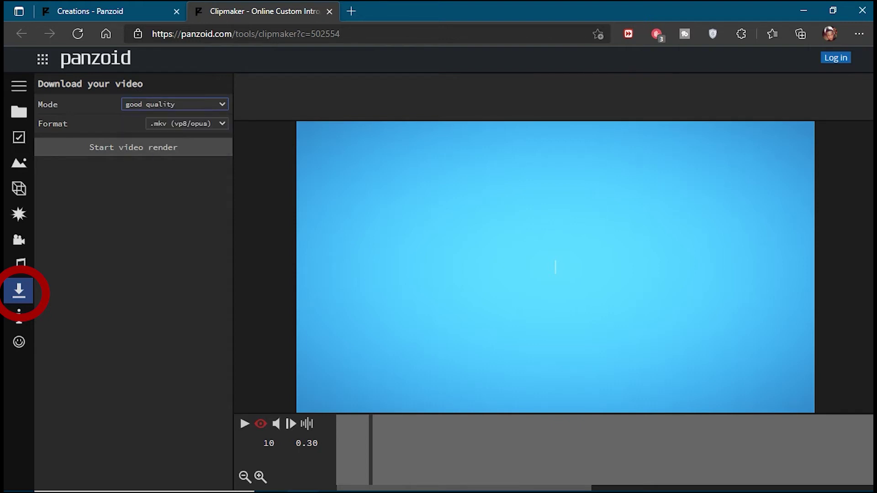
left_click(186, 124)
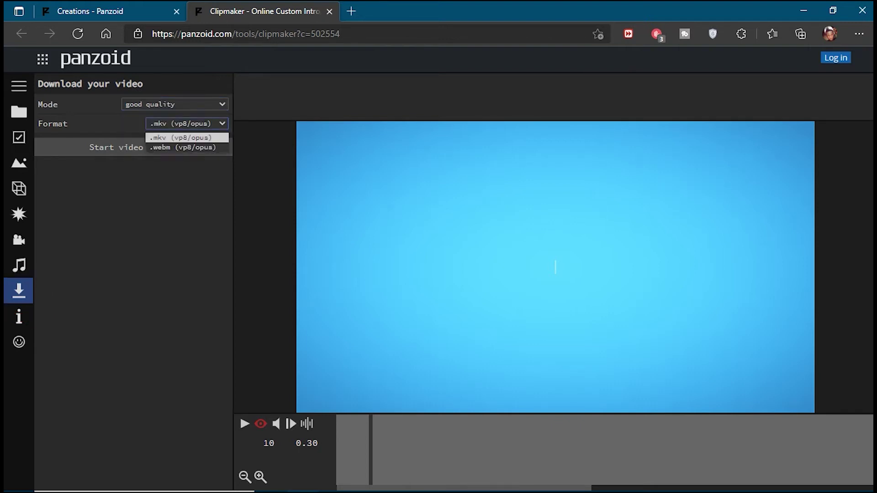
key("Return")
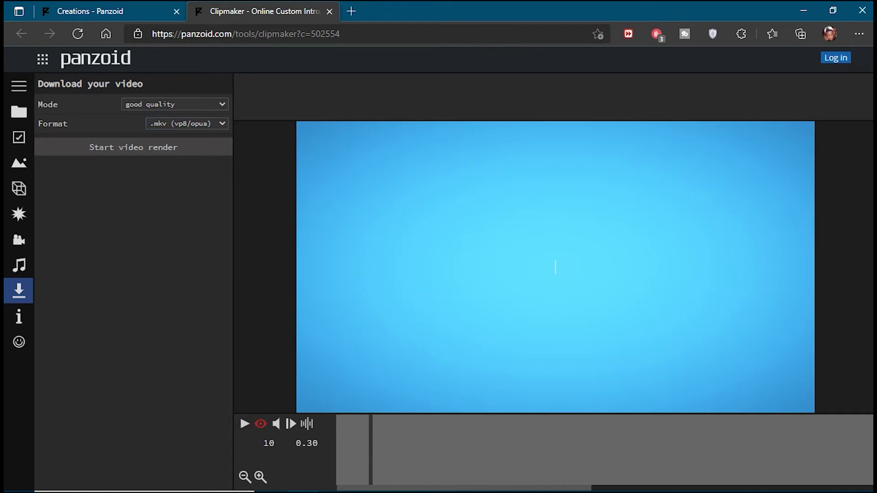
Render the intro, download the video and open the downloaded file video (3).mkv.
key("Tab")
key("Return")
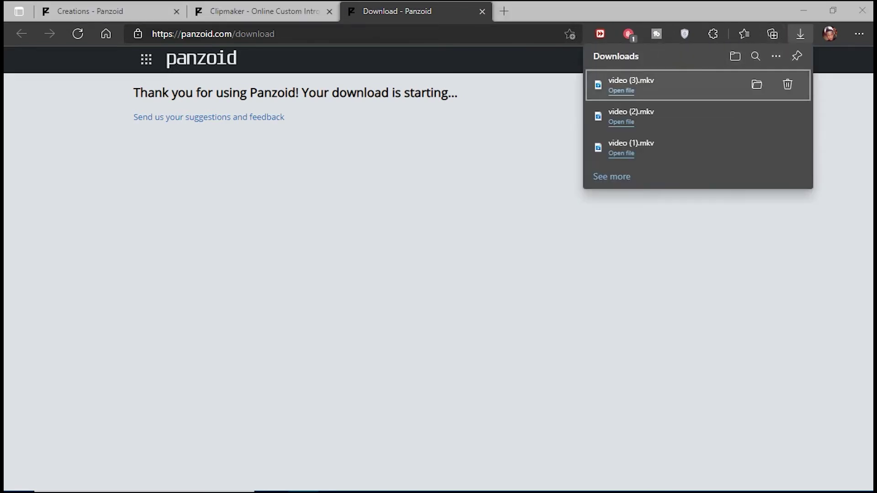
left_click(621, 91)
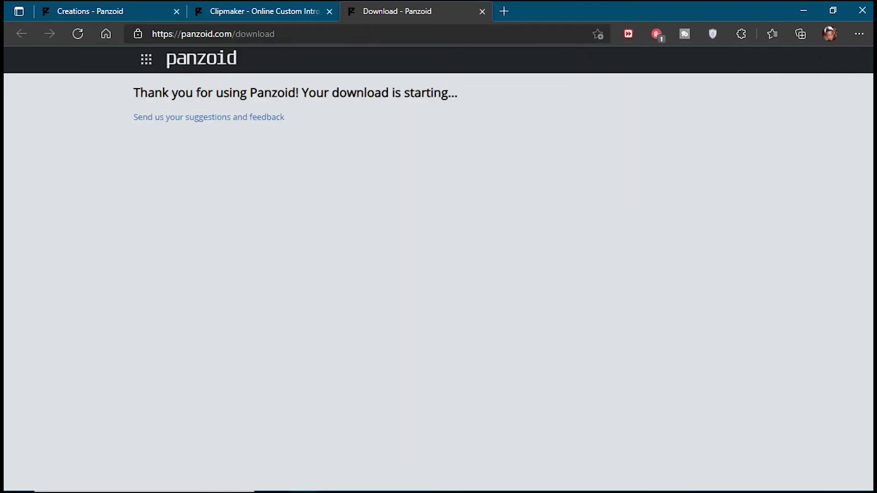
Search the web for CLOUD CONVERT in a new browser tab and open the CloudConvert website.
key("alt+Tab")
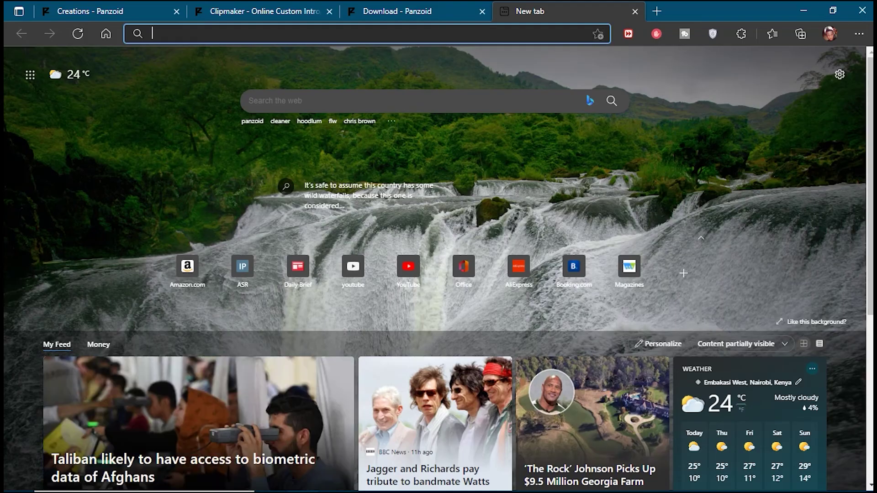
type("CL")
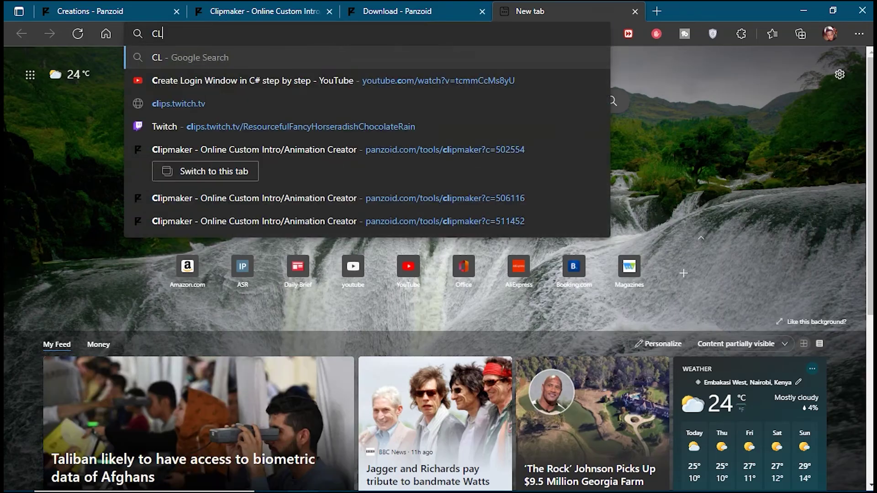
type("OUD")
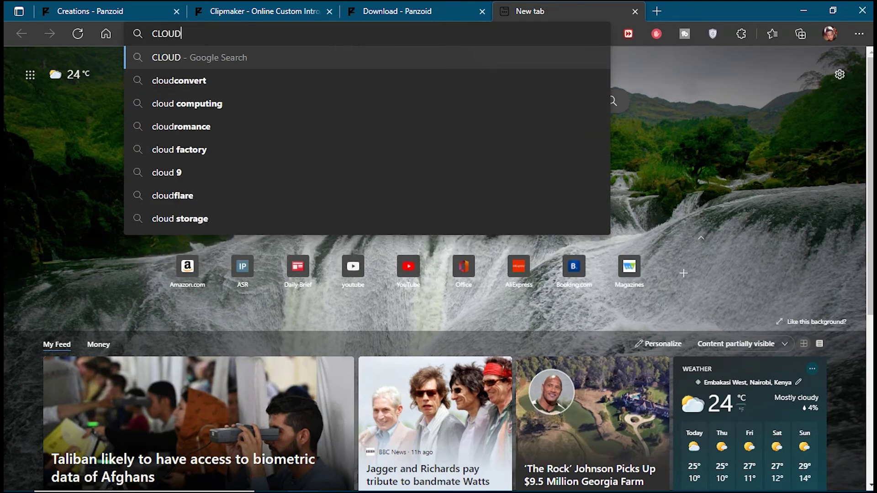
type(" CONVERT")
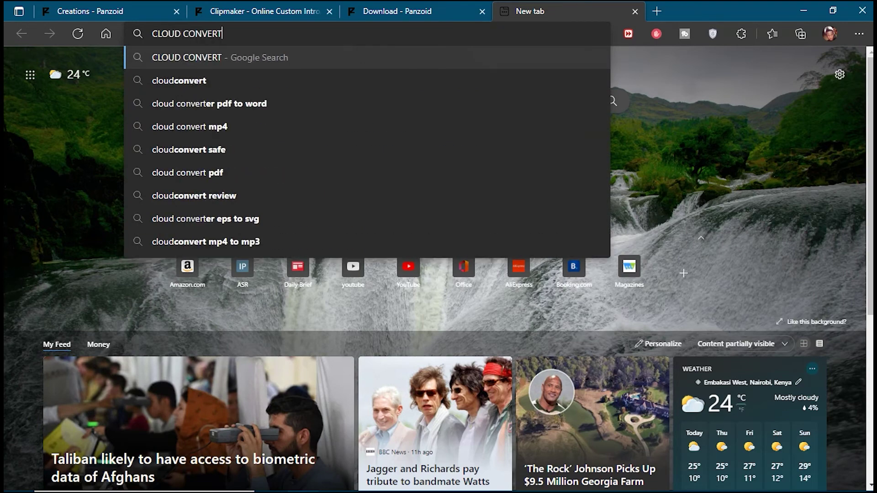
key("Return")
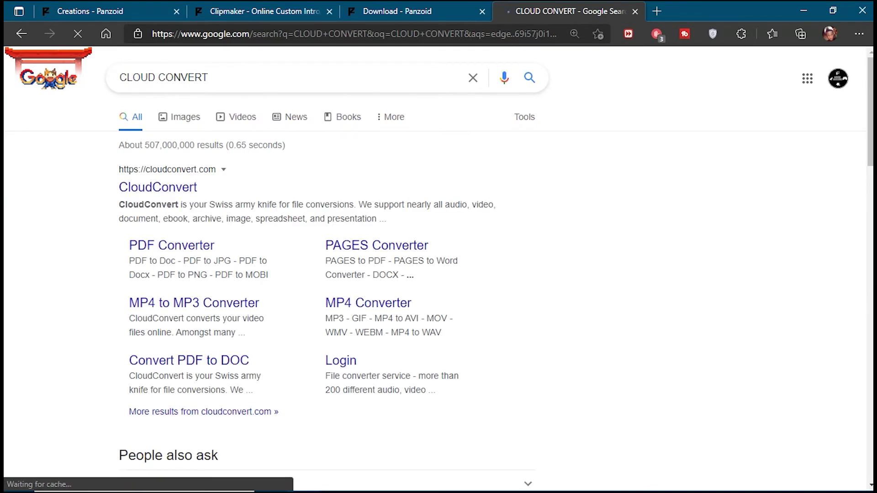
left_click(158, 187)
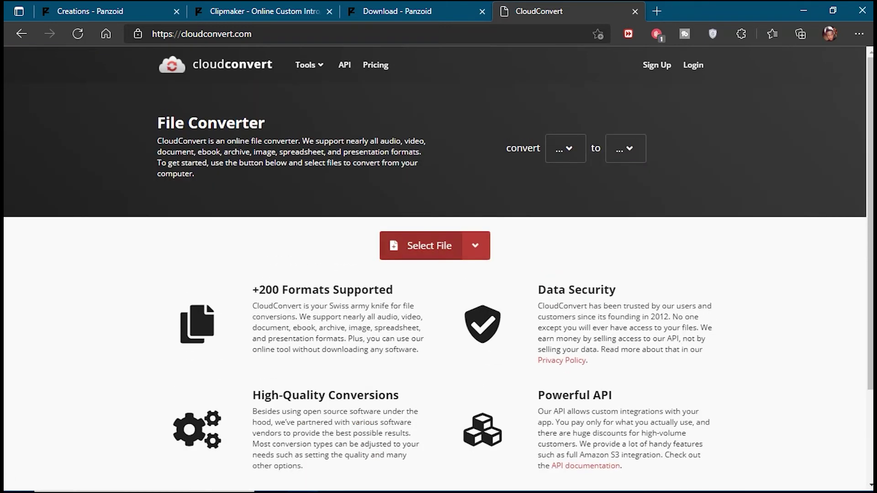
Select the file video (1).mkv from the Downloads folder for conversion.
left_click(420, 245)
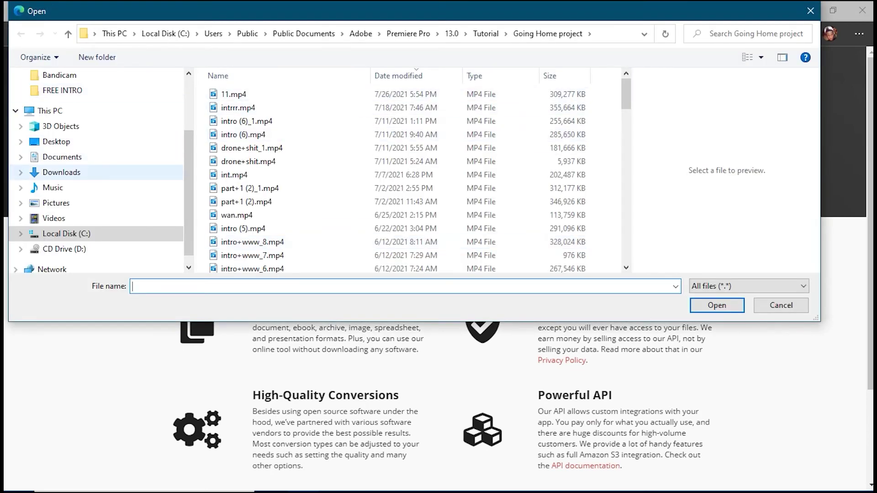
left_click(61, 172)
left_click(244, 125)
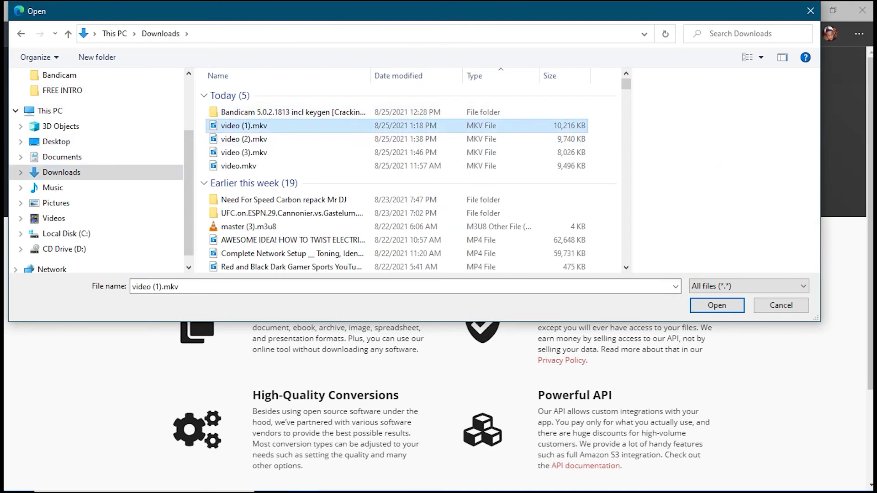
key("Return")
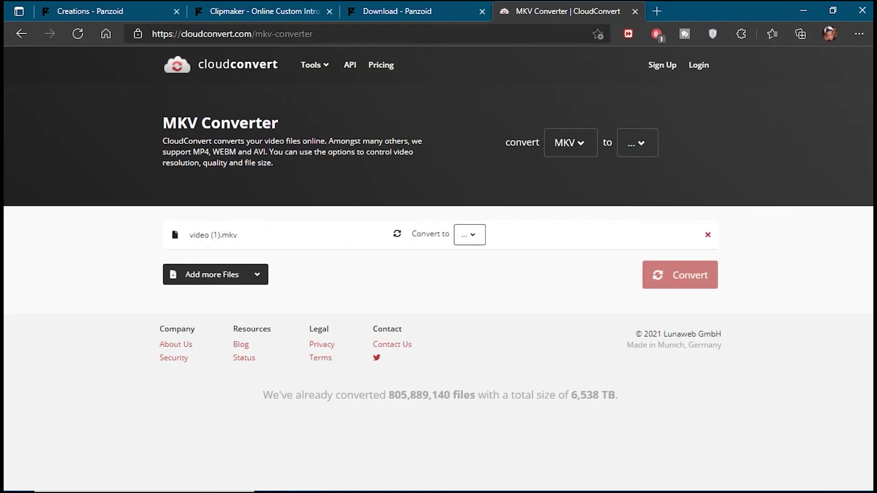